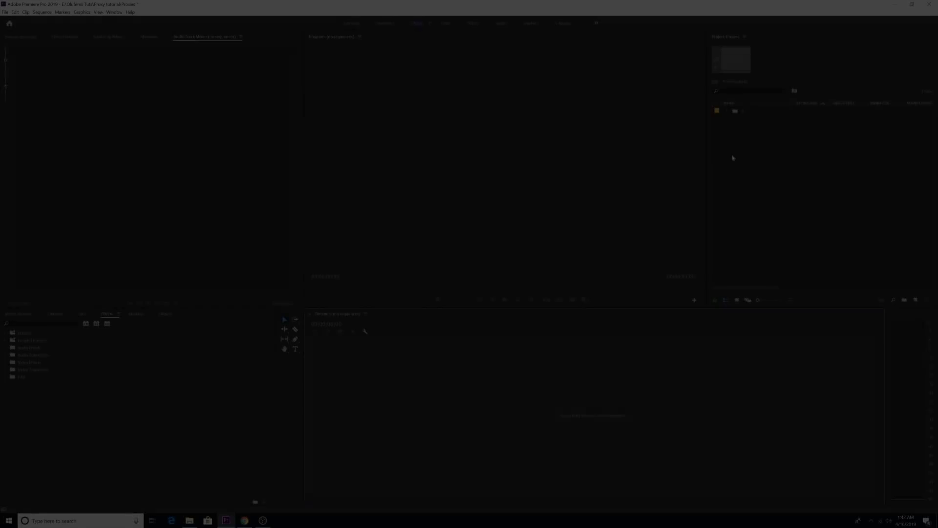
Import the 8K R3D clip into the project
{"action": "right_click", "coordinate": [752, 142]}
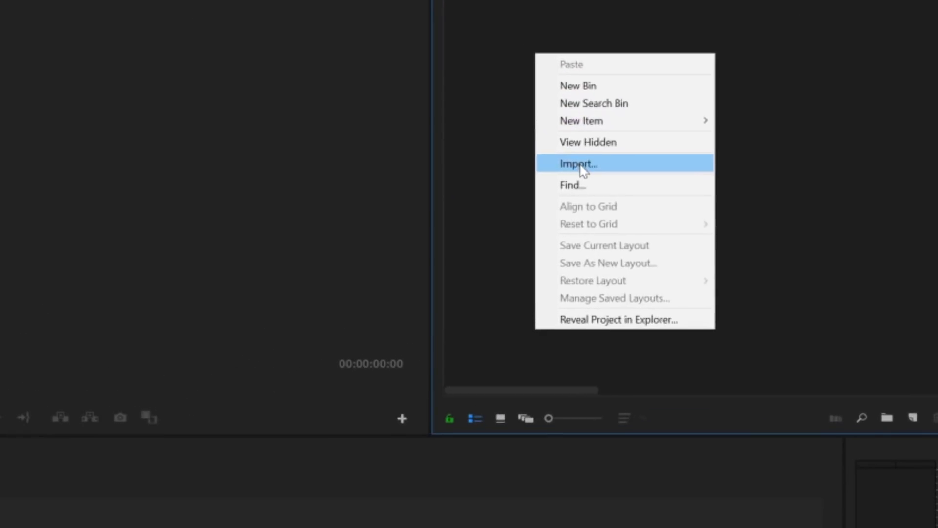
{"action": "left_click", "coordinate": [753, 187]}
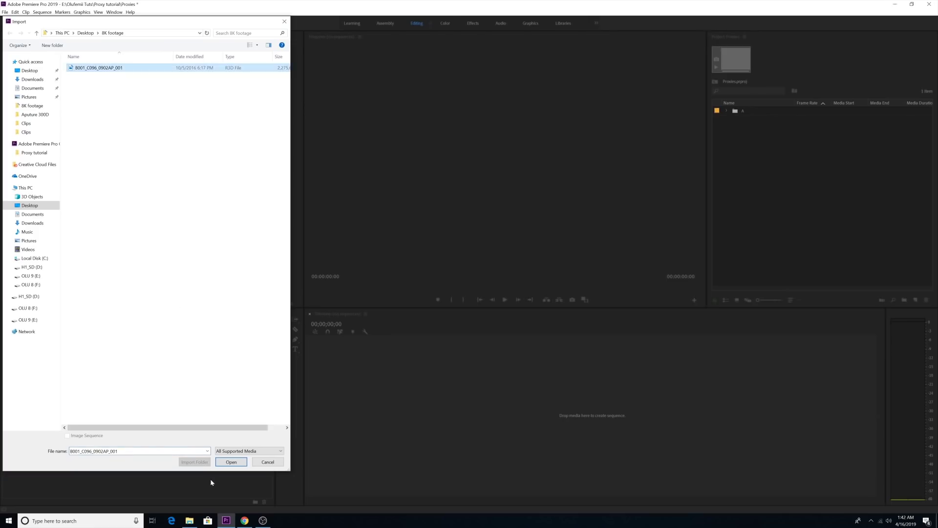
{"action": "left_click", "coordinate": [231, 462]}
Create the new Sequence 06 and drag the R3D clip into it
{"action": "right_click", "coordinate": [743, 138]}
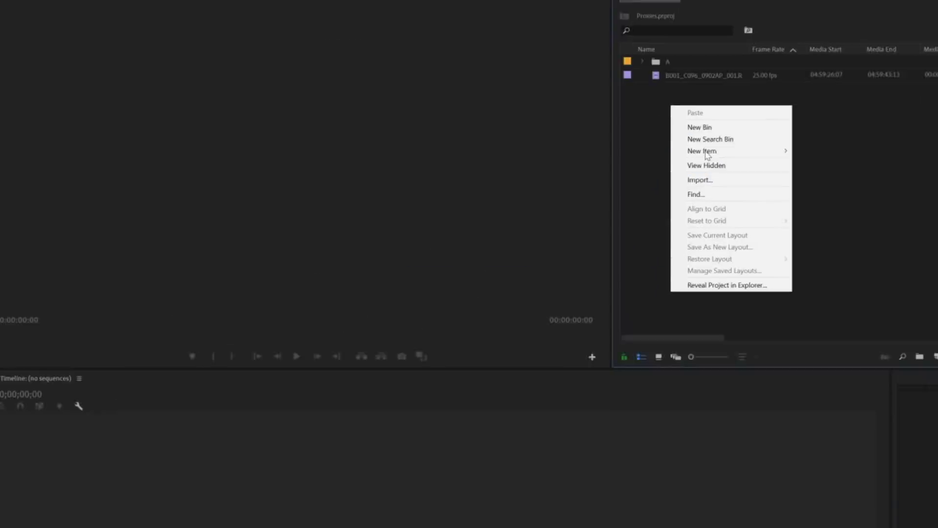
{"action": "mouse_move", "coordinate": [707, 155]}
{"action": "left_click", "coordinate": [821, 151]}
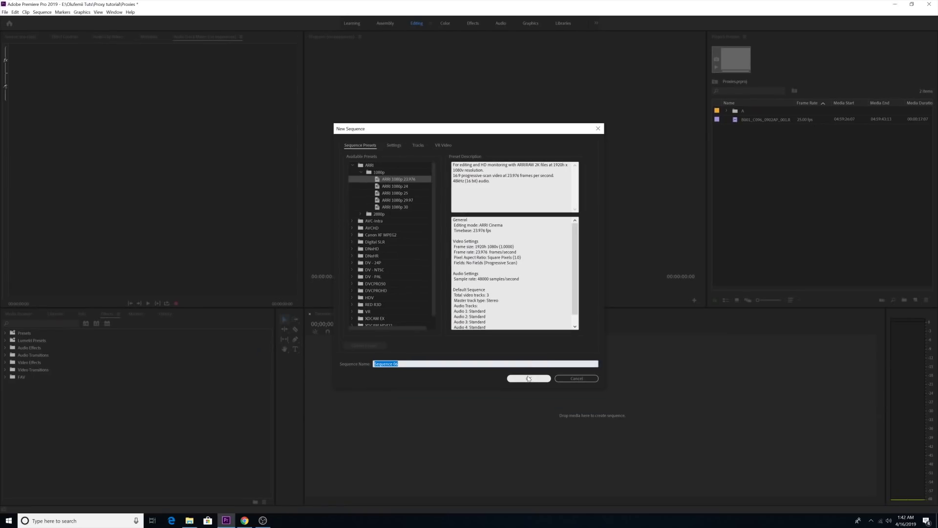
{"action": "left_click", "coordinate": [528, 378]}
{"action": "left_click", "coordinate": [737, 129]}
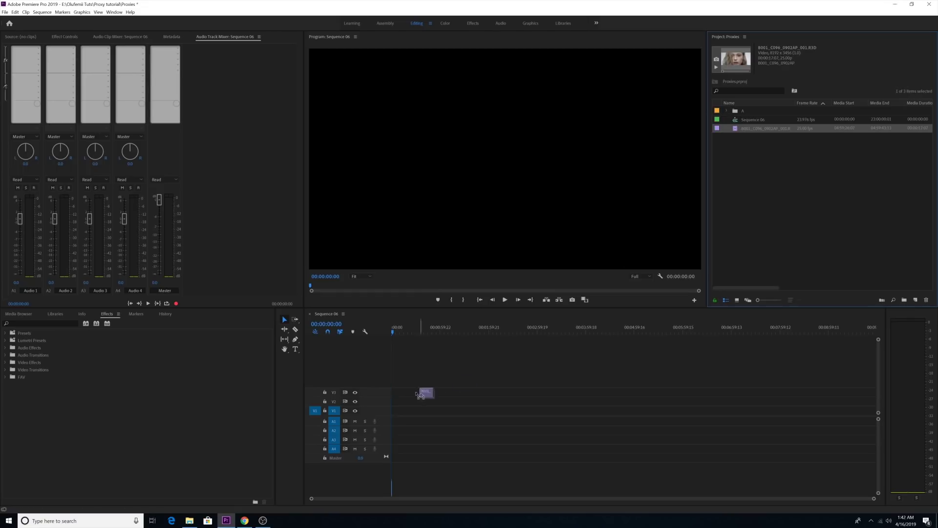
{"action": "left_click_drag", "start_coordinate": [419, 394], "coordinate": [396, 393]}
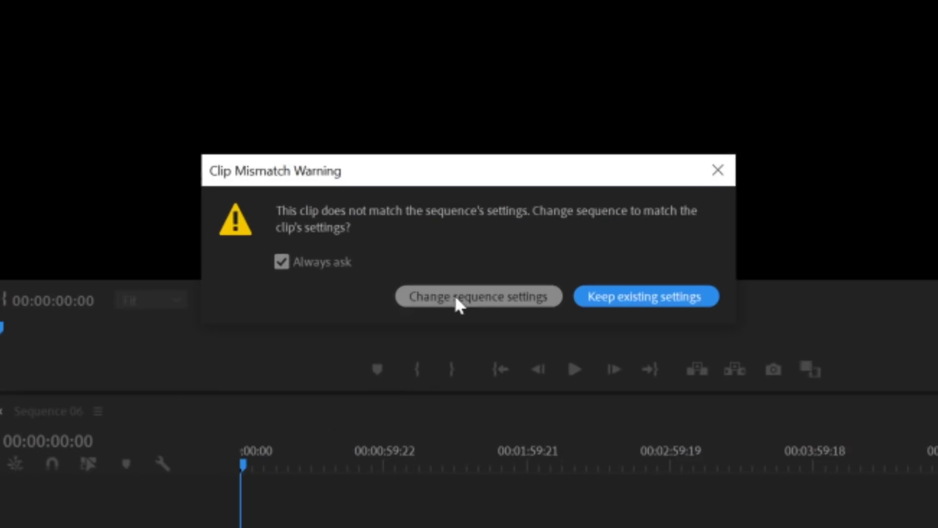
Change Sequence 06's settings to match the 8K clip, then play and stop it
{"action": "left_click", "coordinate": [456, 298]}
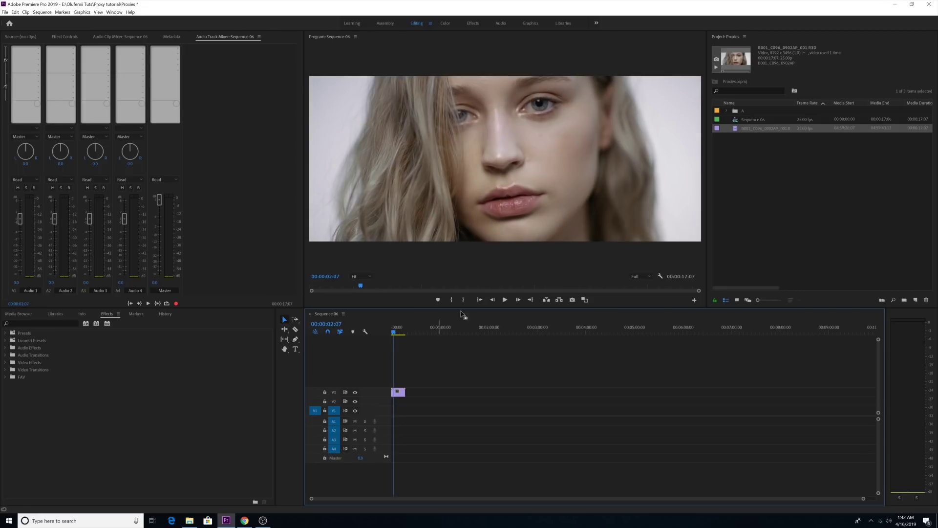
{"action": "left_click", "coordinate": [505, 300]}
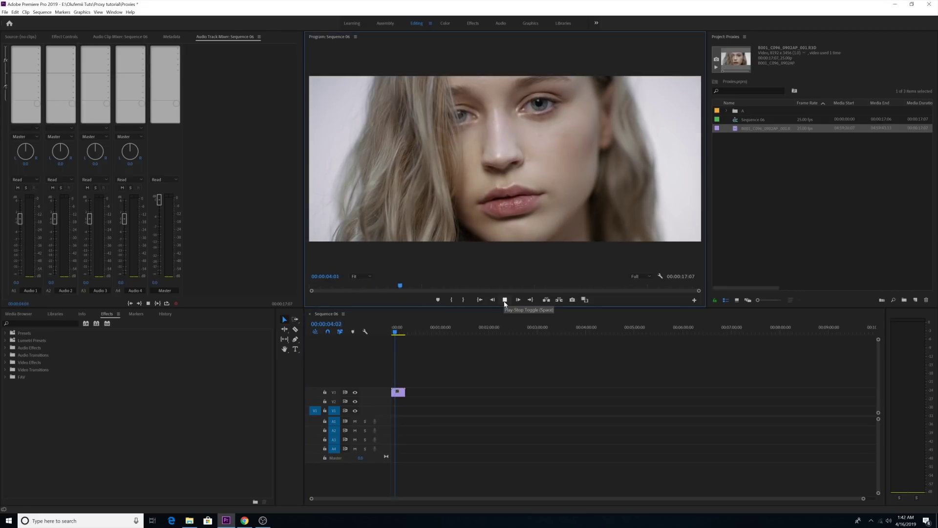
{"action": "left_click", "coordinate": [505, 299]}
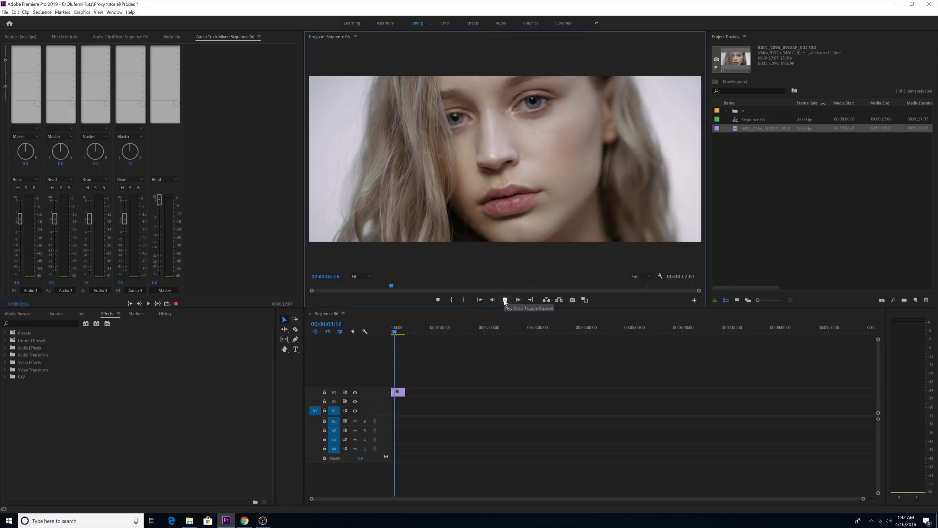
{"action": "left_click", "coordinate": [504, 300]}
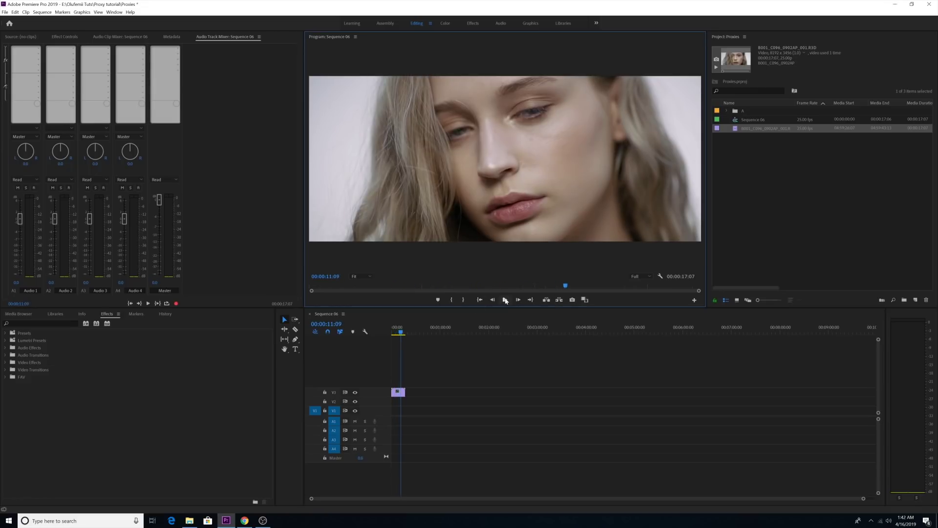
{"action": "right_click", "coordinate": [752, 128]}
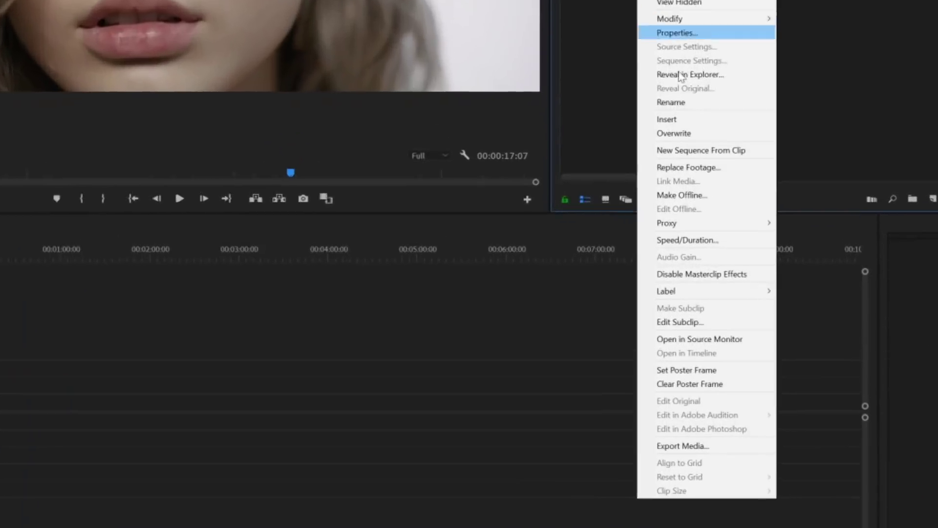
Create H.264 proxies at the 1024x540 preset for the R3D clip in Media Encoder
{"action": "mouse_move", "coordinate": [635, 174]}
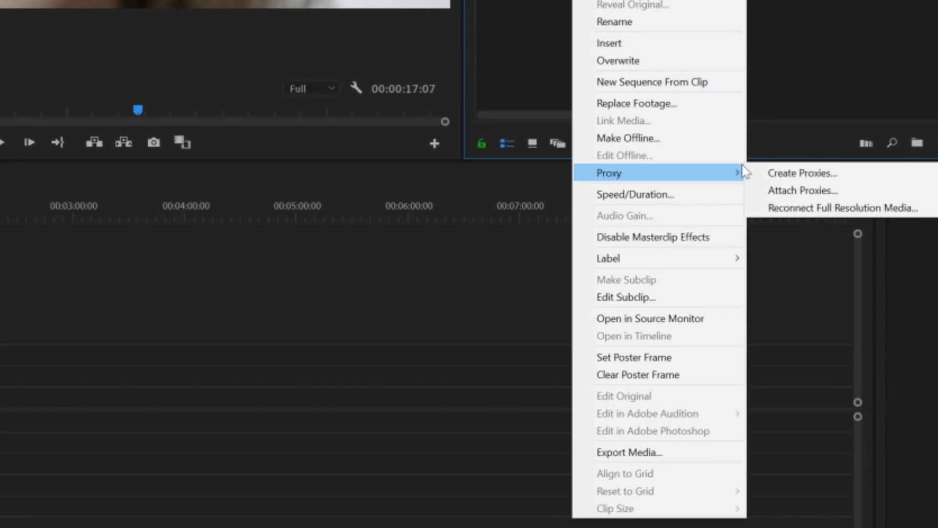
{"action": "left_click", "coordinate": [791, 173]}
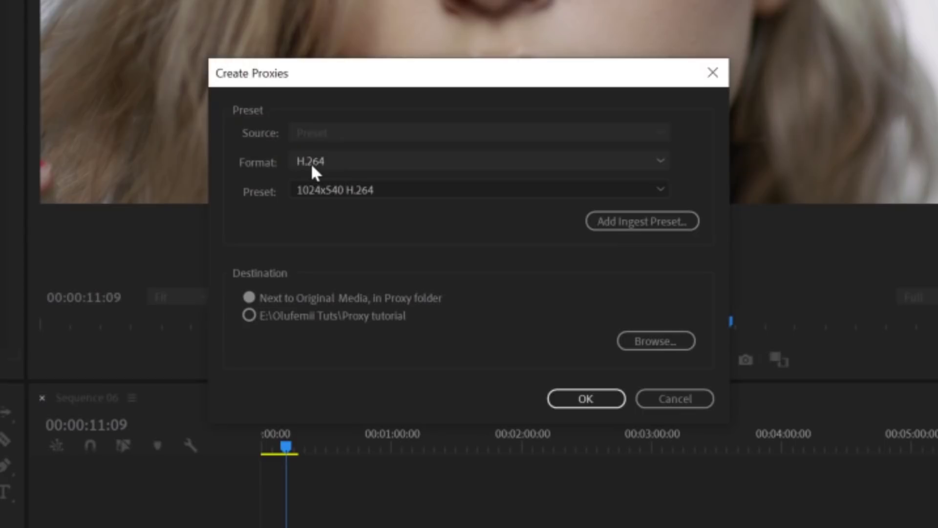
{"action": "left_click", "coordinate": [310, 189]}
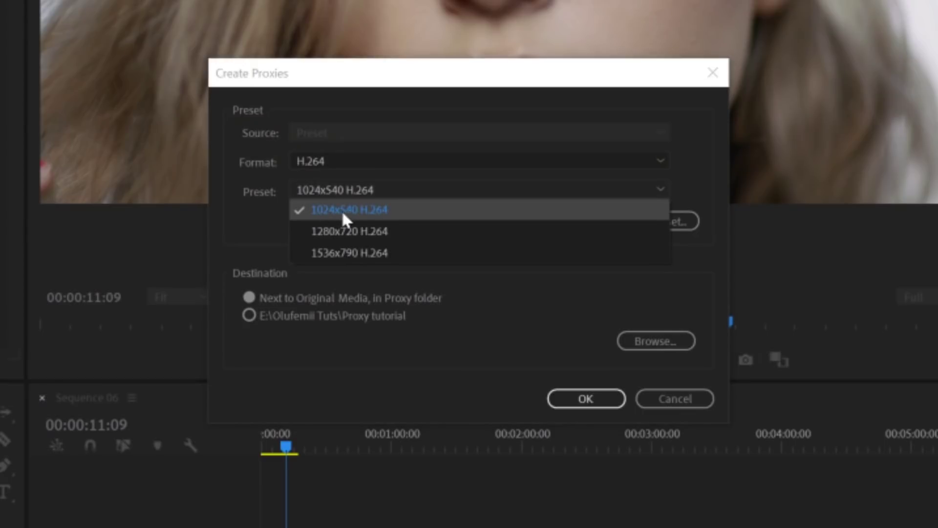
{"action": "left_click", "coordinate": [372, 178]}
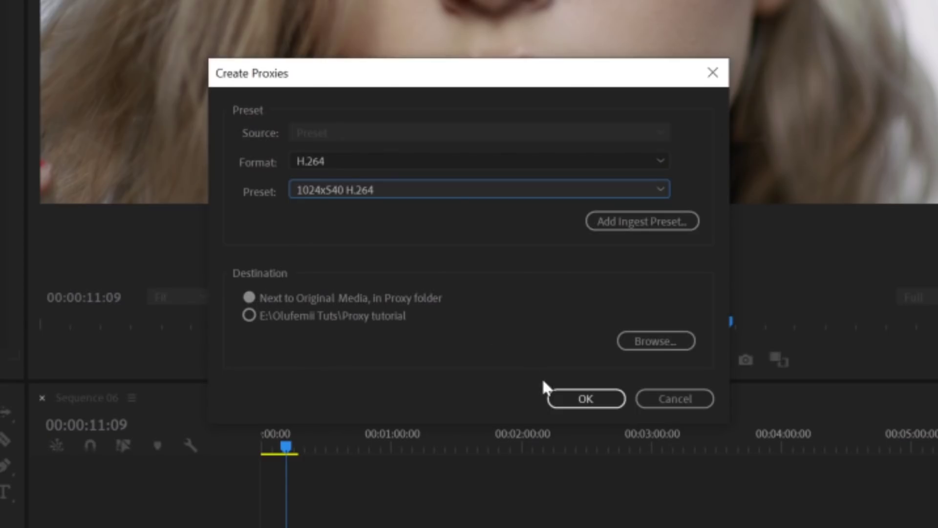
{"action": "left_click", "coordinate": [572, 399]}
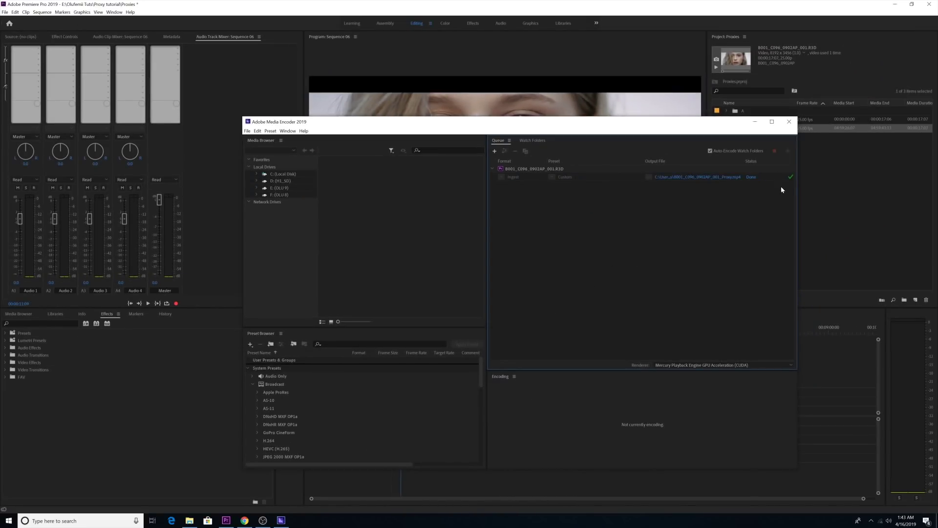
{"action": "left_click", "coordinate": [593, 21]}
Add a Toggle Proxies button to the Program Monitor controls and switch proxy viewing on
{"action": "left_click", "coordinate": [694, 300]}
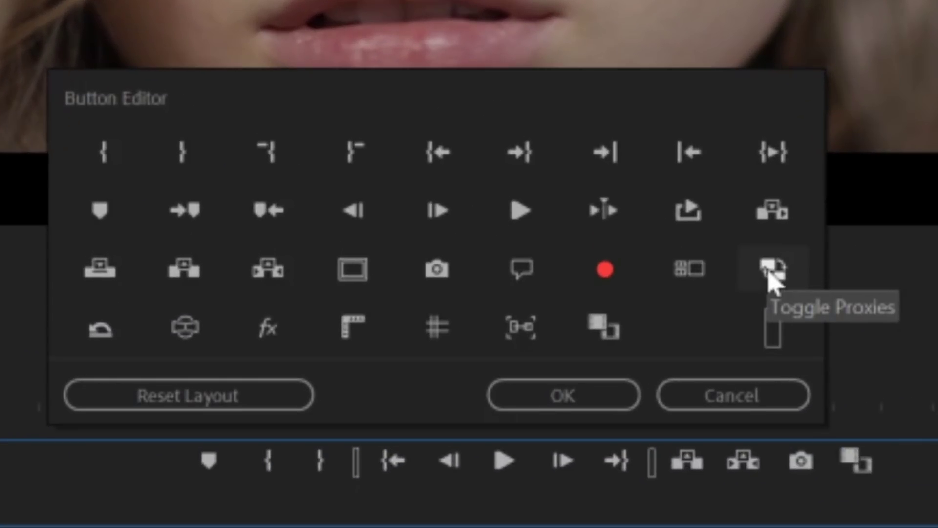
{"action": "left_click_drag", "start_coordinate": [771, 274], "coordinate": [891, 471]}
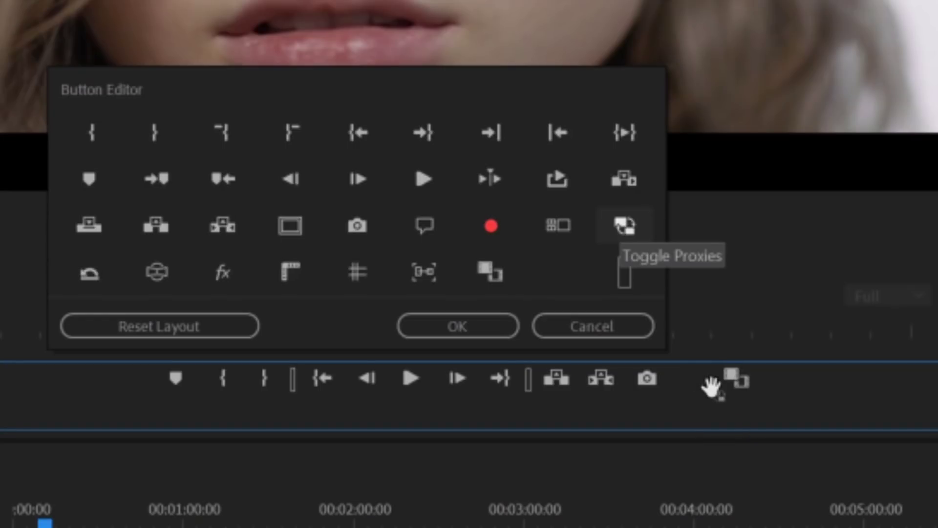
{"action": "left_click_drag", "start_coordinate": [711, 386], "coordinate": [704, 394]}
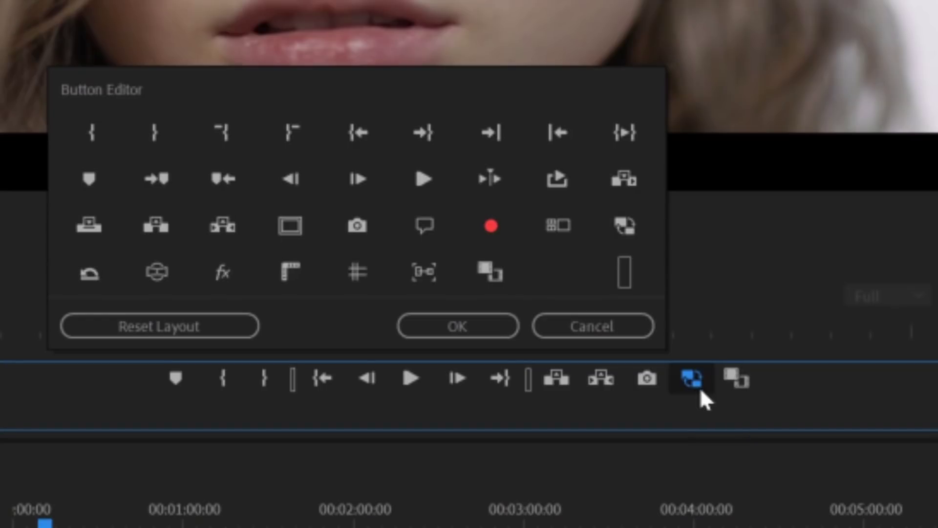
{"action": "left_click", "coordinate": [457, 326]}
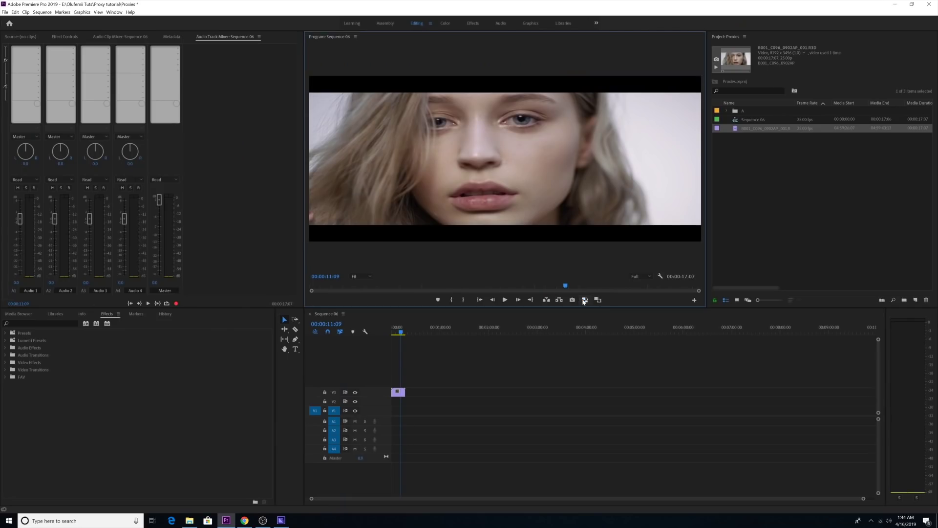
{"action": "left_click", "coordinate": [584, 300]}
{"action": "key", "text": "equal"}
{"action": "key", "text": "equal"}
{"action": "key", "text": "equal"}
Play the sequence, stop, and trim the clip's end to the playhead with W
{"action": "left_click", "coordinate": [505, 300]}
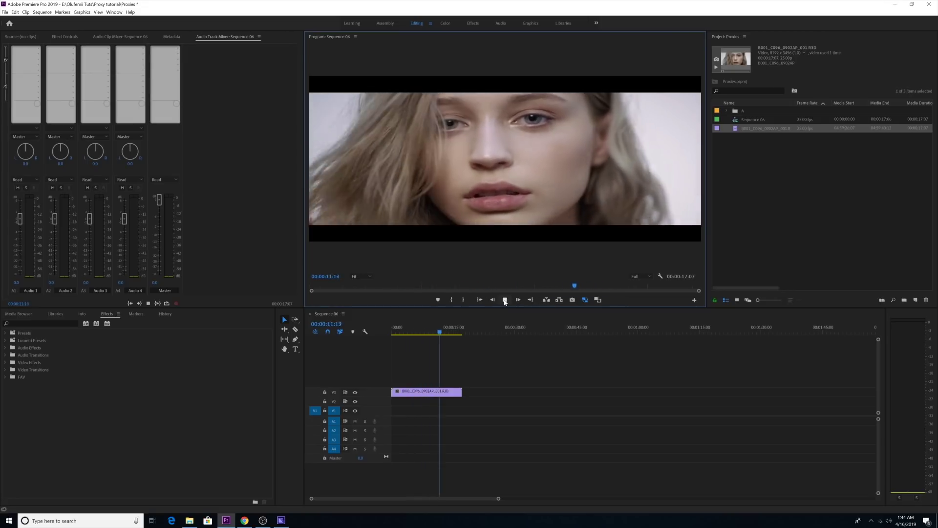
{"action": "left_click", "coordinate": [417, 395]}
{"action": "key", "text": "w"}
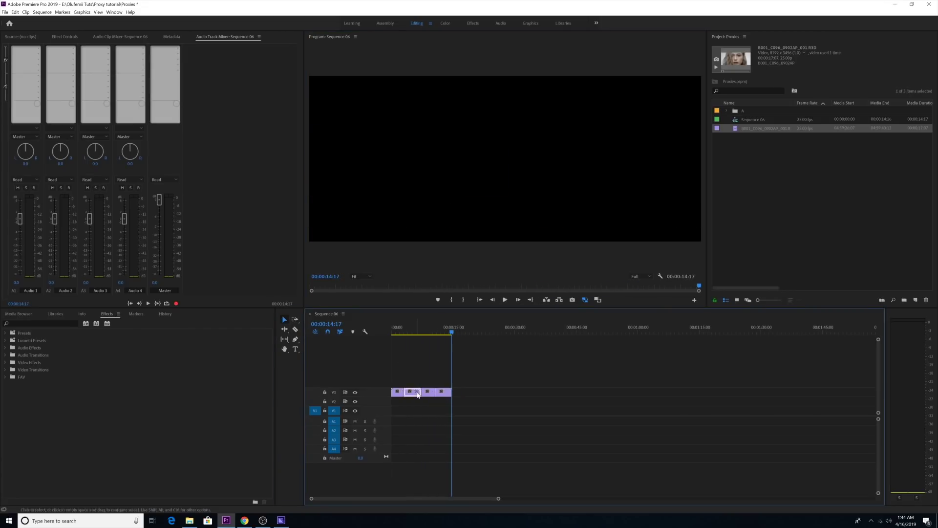
{"action": "left_click", "coordinate": [505, 300]}
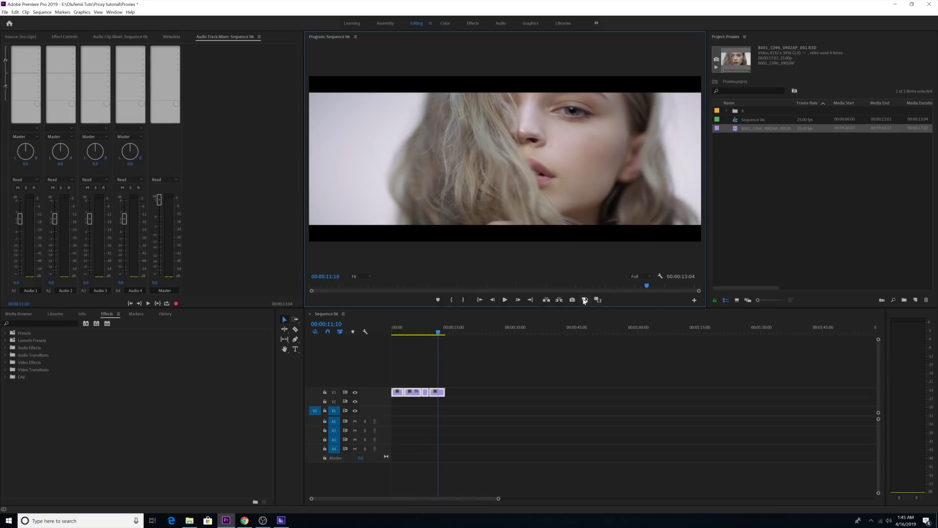
Turn proxies off and replay from 00:00:08:16 at full resolution
{"action": "left_click", "coordinate": [584, 300]}
{"action": "left_click_drag", "start_coordinate": [440, 332], "coordinate": [426, 336]}
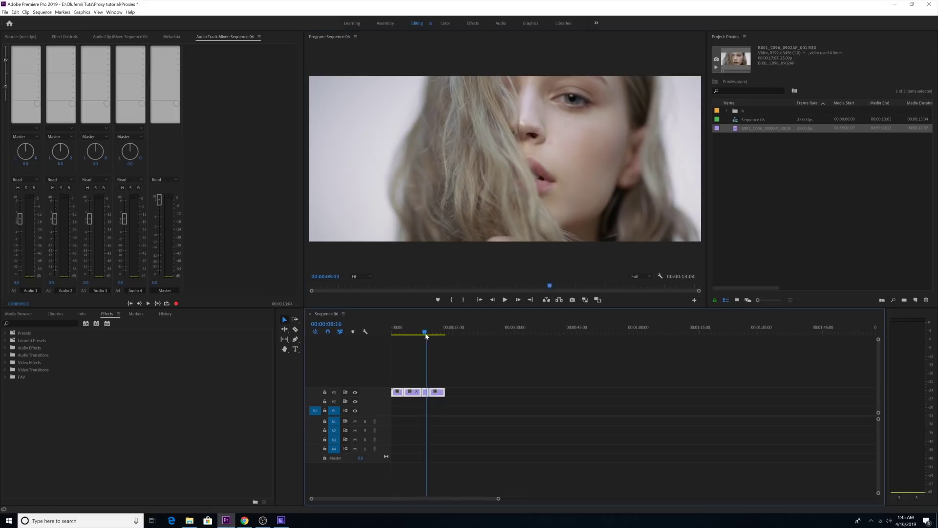
{"action": "left_click", "coordinate": [503, 300]}
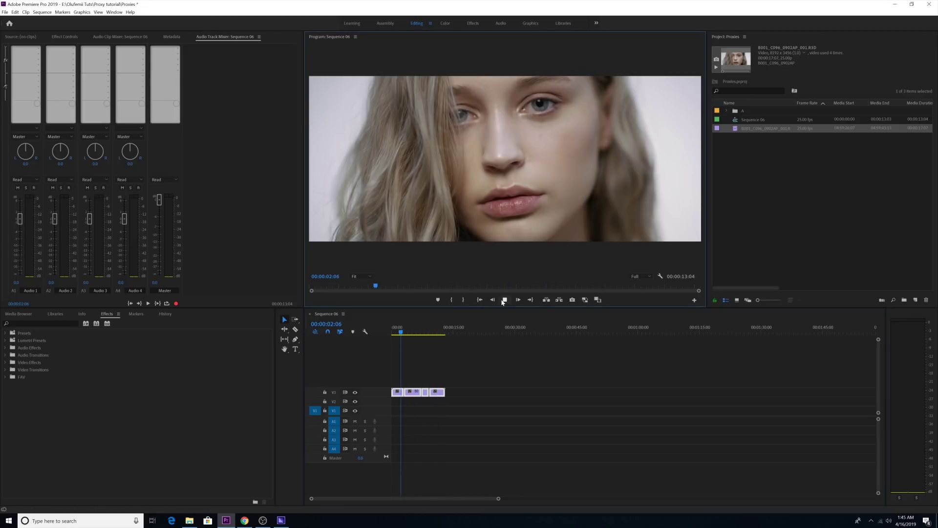